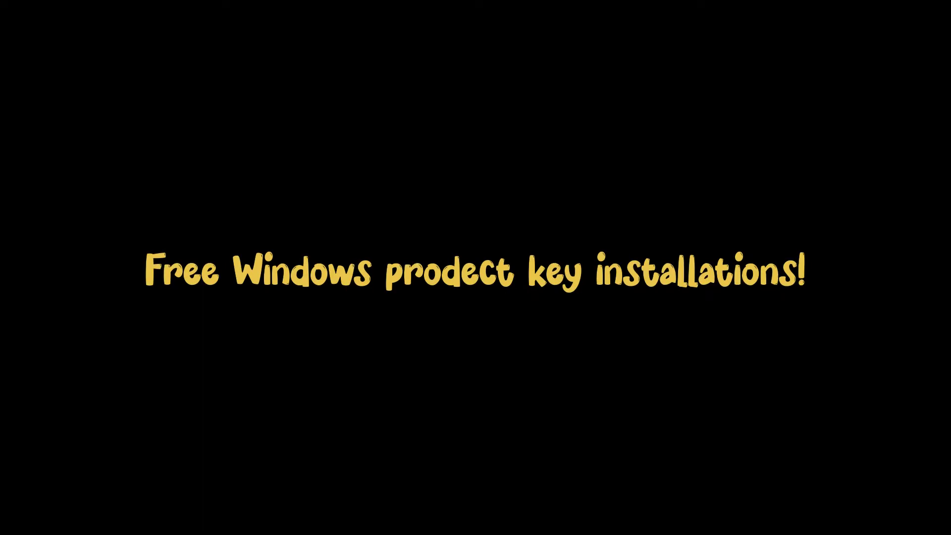
Check the Windows activation status in the computer's system properties and minimise the open windows
{"action": "left_click", "coordinate": [68, 312]}
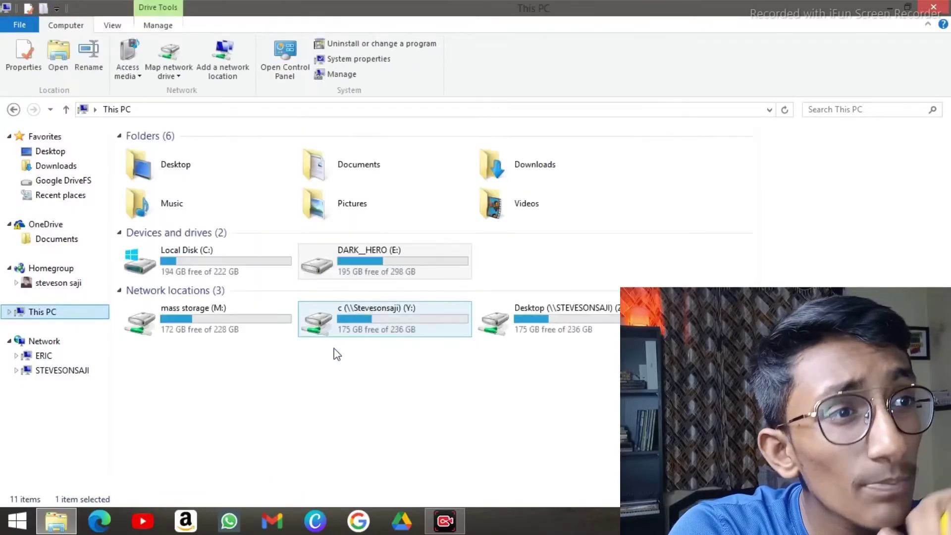
{"action": "right_click", "coordinate": [338, 380]}
{"action": "left_click", "coordinate": [384, 368]}
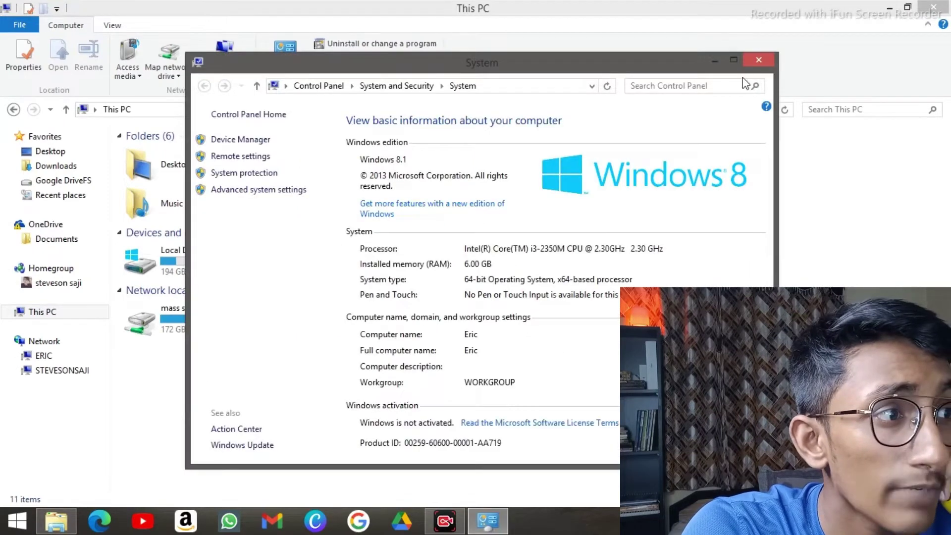
{"action": "left_click", "coordinate": [733, 60]}
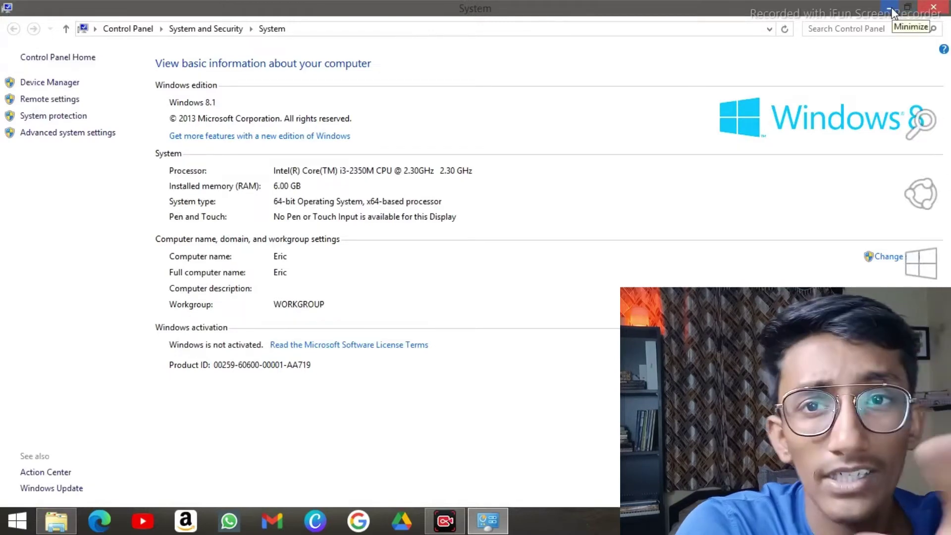
{"action": "left_click", "coordinate": [891, 11]}
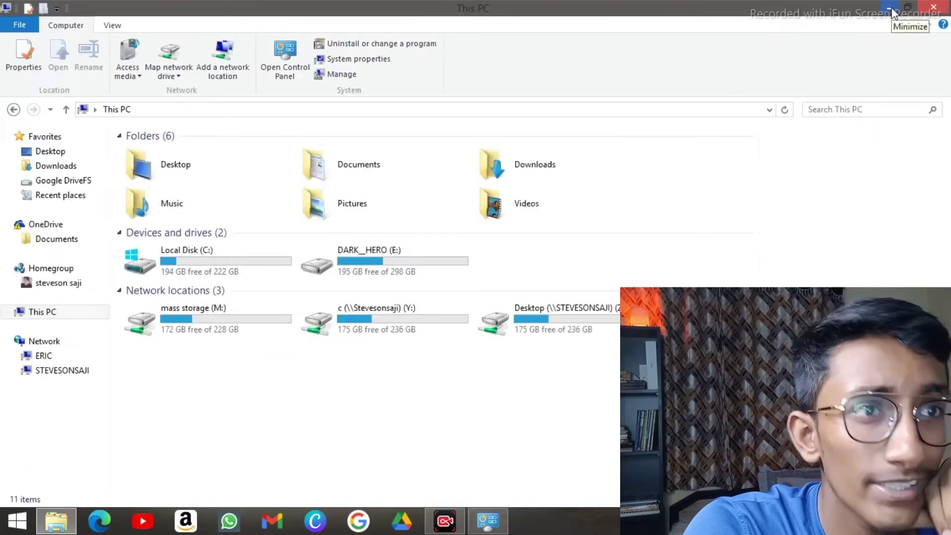
{"action": "left_click", "coordinate": [891, 10]}
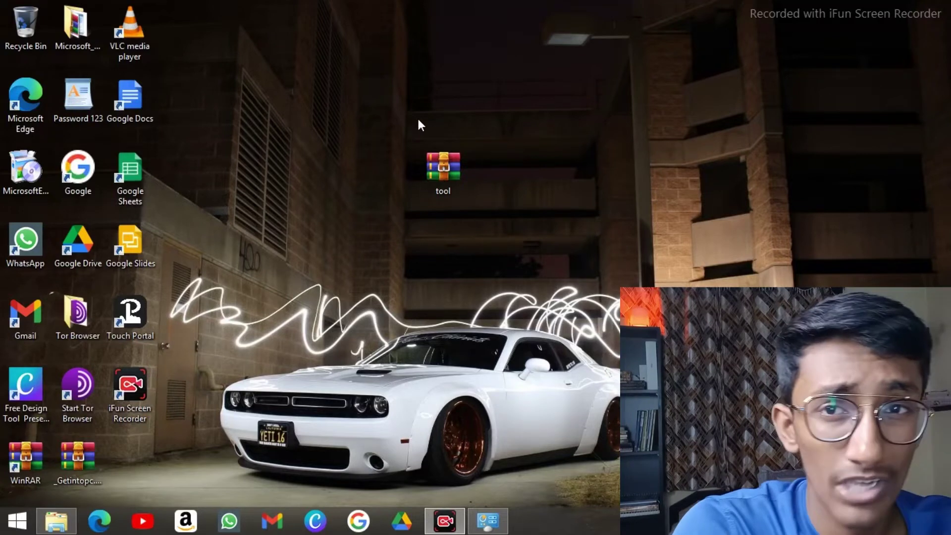
Extract the tool archive on the desktop and place the extracted tool folder beside the archive
{"action": "left_click_drag", "start_coordinate": [382, 109], "coordinate": [472, 198]}
{"action": "left_click", "coordinate": [328, 122]}
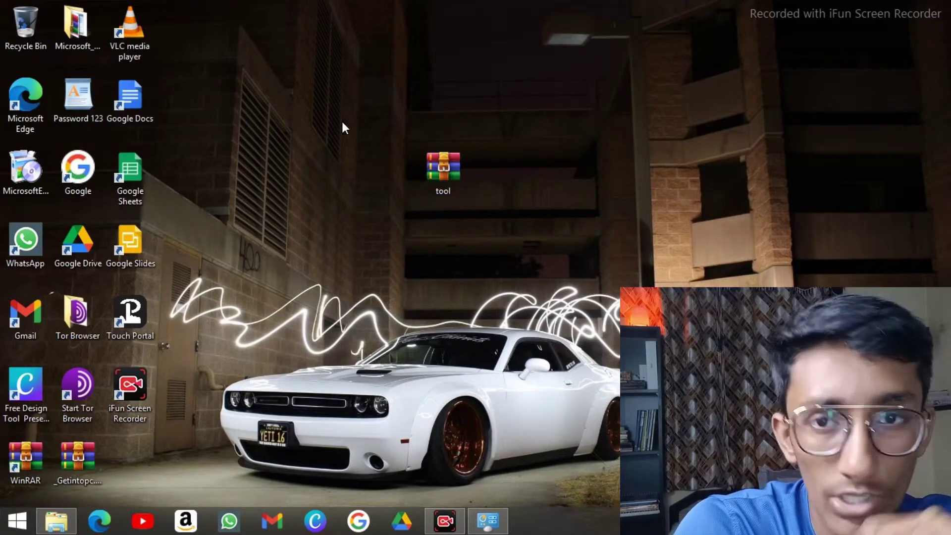
{"action": "left_click", "coordinate": [456, 168]}
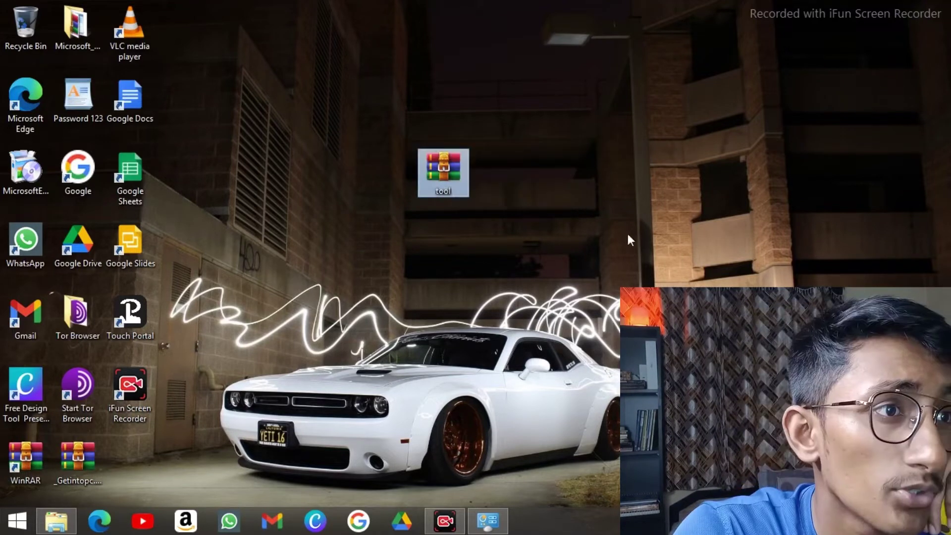
{"action": "right_click", "coordinate": [443, 170]}
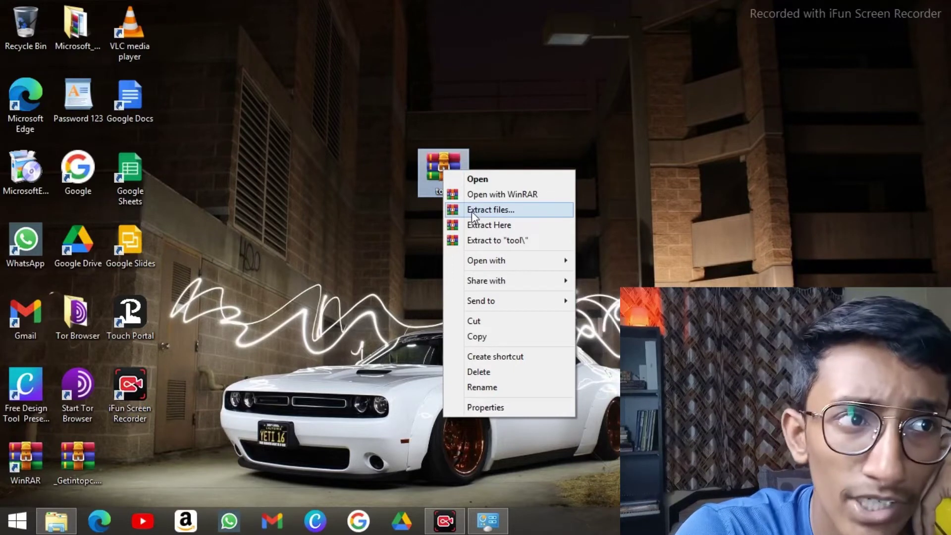
{"action": "right_click", "coordinate": [428, 153]}
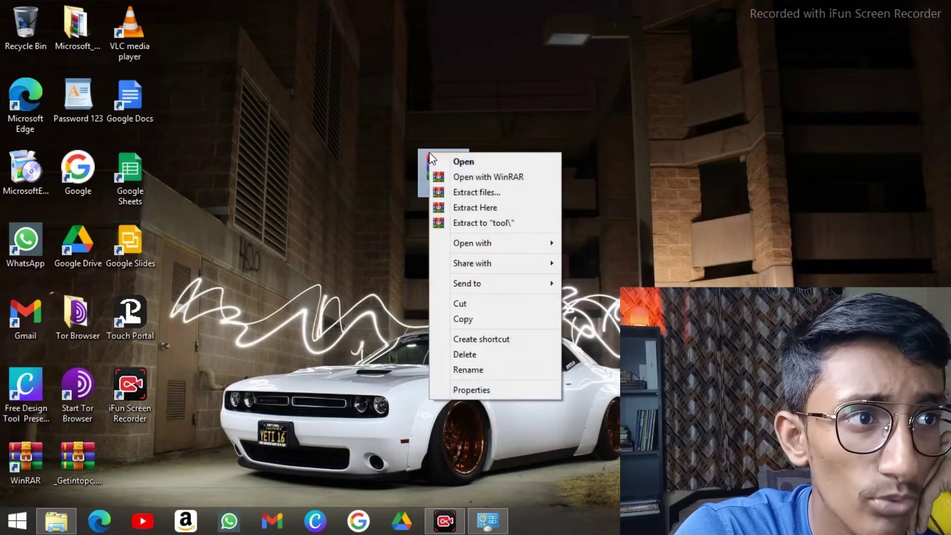
{"action": "left_click", "coordinate": [468, 210]}
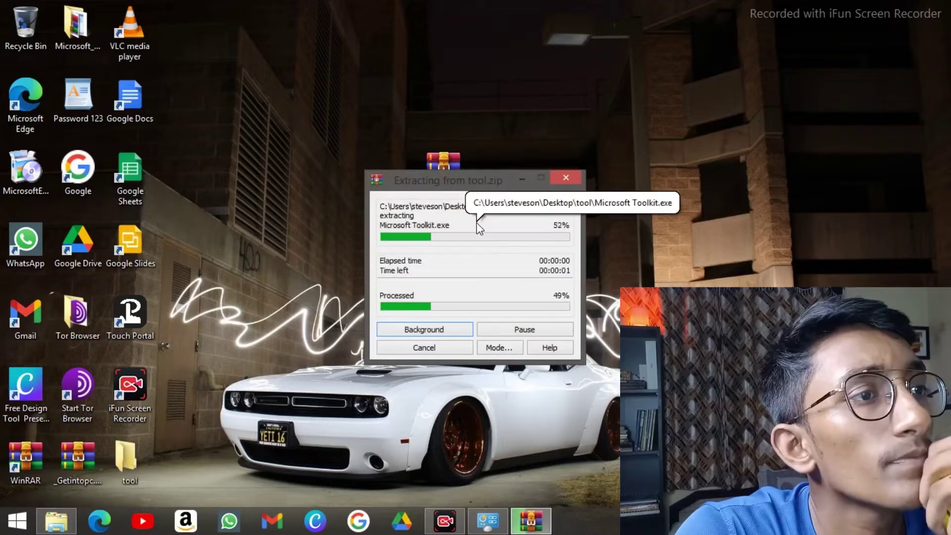
{"action": "left_click_drag", "start_coordinate": [128, 468], "coordinate": [556, 180]}
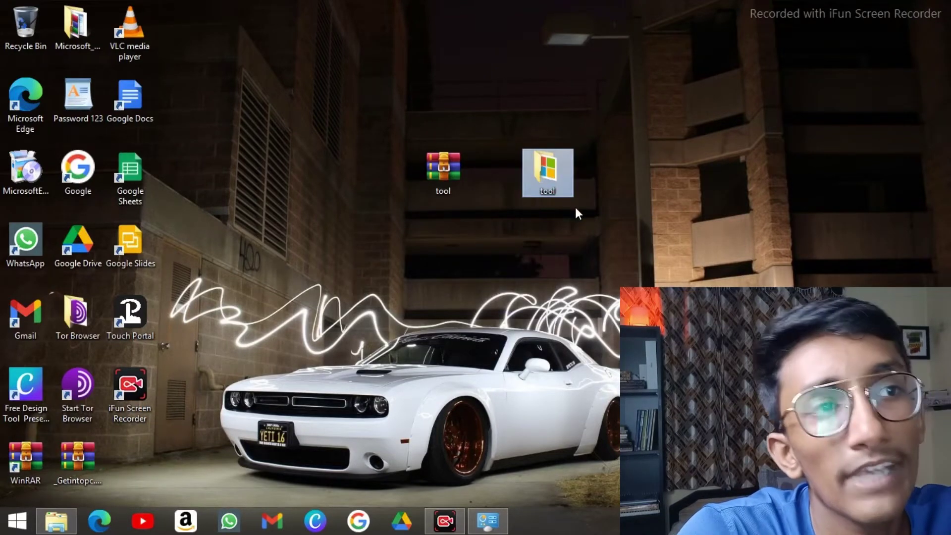
Open the extracted tool folder and launch the Microsoft Toolkit application
{"action": "double_click", "coordinate": [545, 168]}
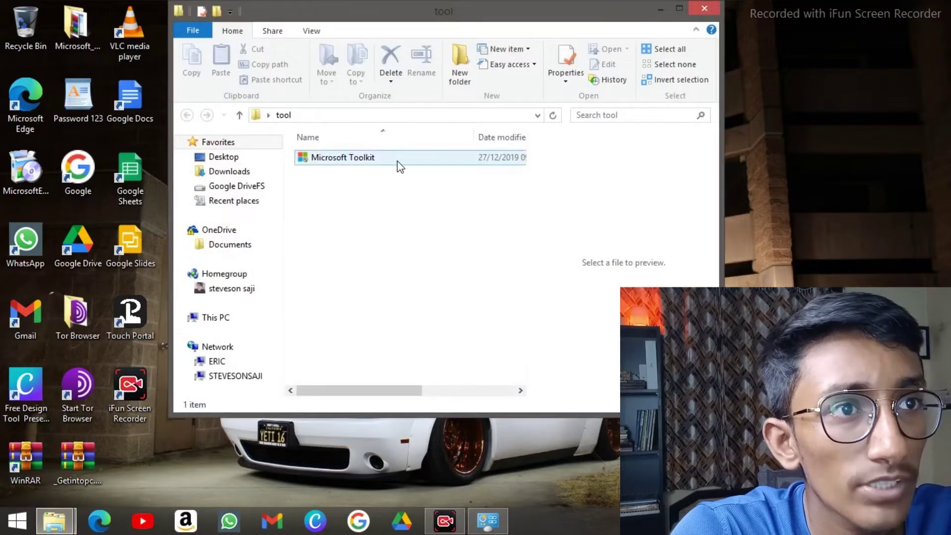
{"action": "left_click", "coordinate": [679, 9]}
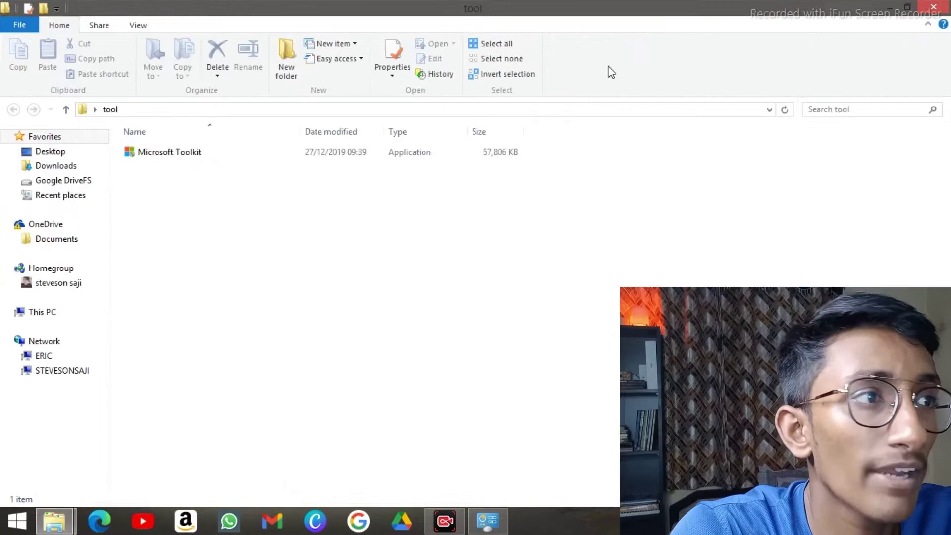
{"action": "left_click", "coordinate": [322, 163]}
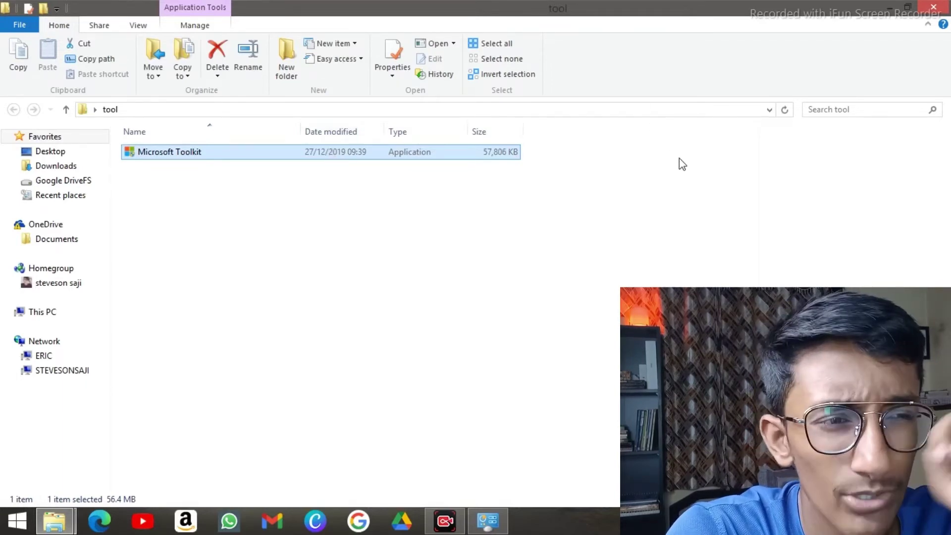
{"action": "left_click", "coordinate": [15, 520]}
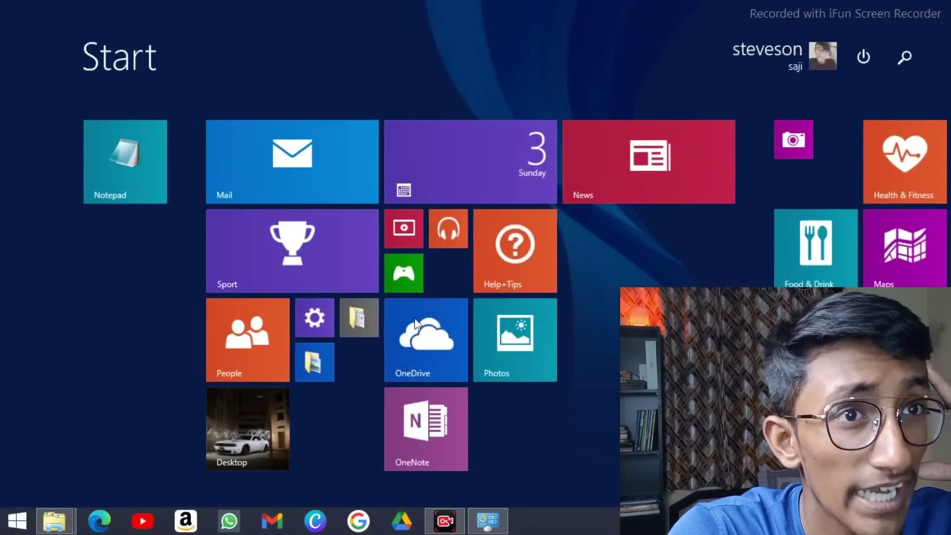
{"action": "left_click", "coordinate": [903, 58]}
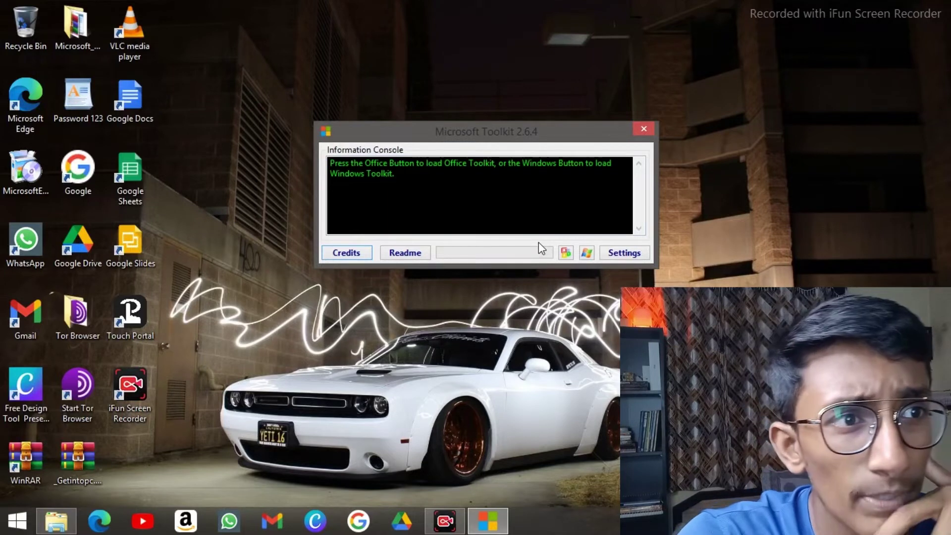
Load the Windows Toolkit and install AutoKMS as the activation tool
{"action": "left_click", "coordinate": [586, 252]}
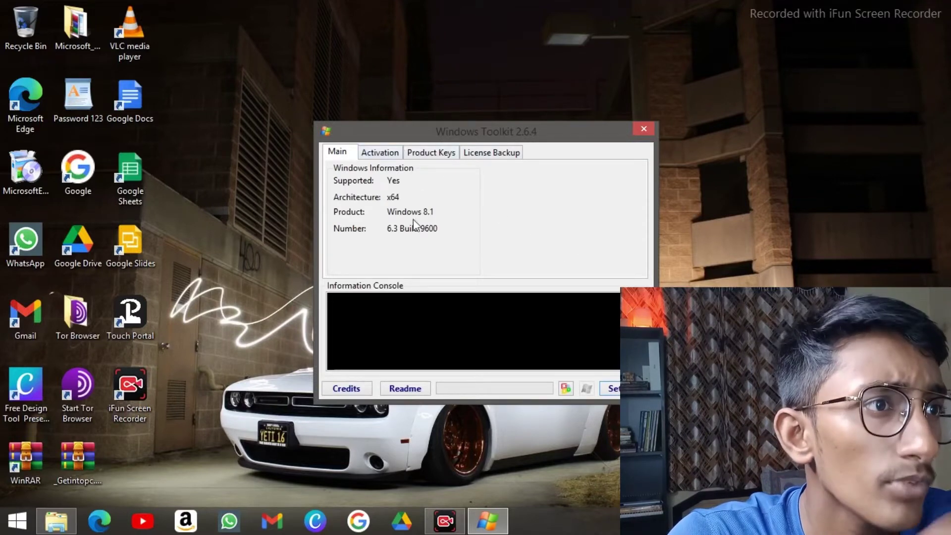
{"action": "left_click", "coordinate": [380, 153]}
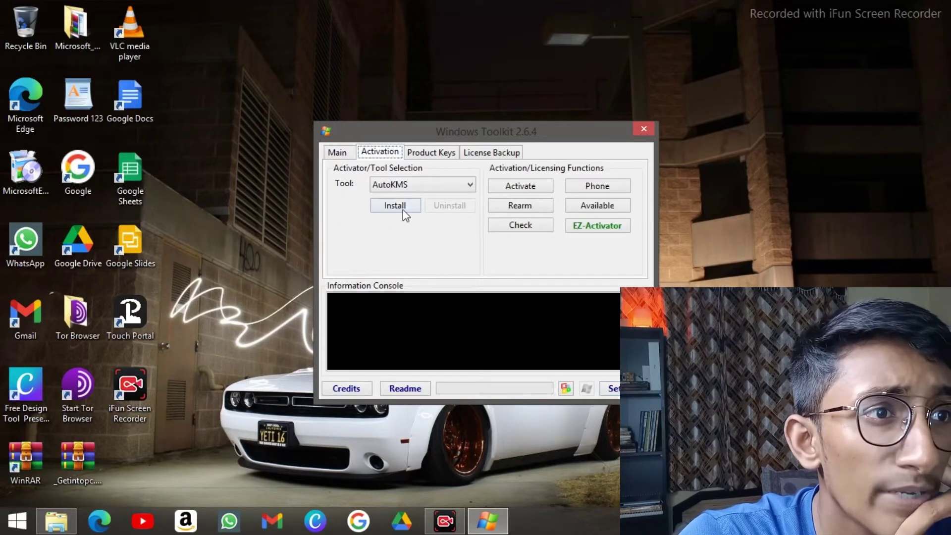
{"action": "left_click", "coordinate": [408, 207]}
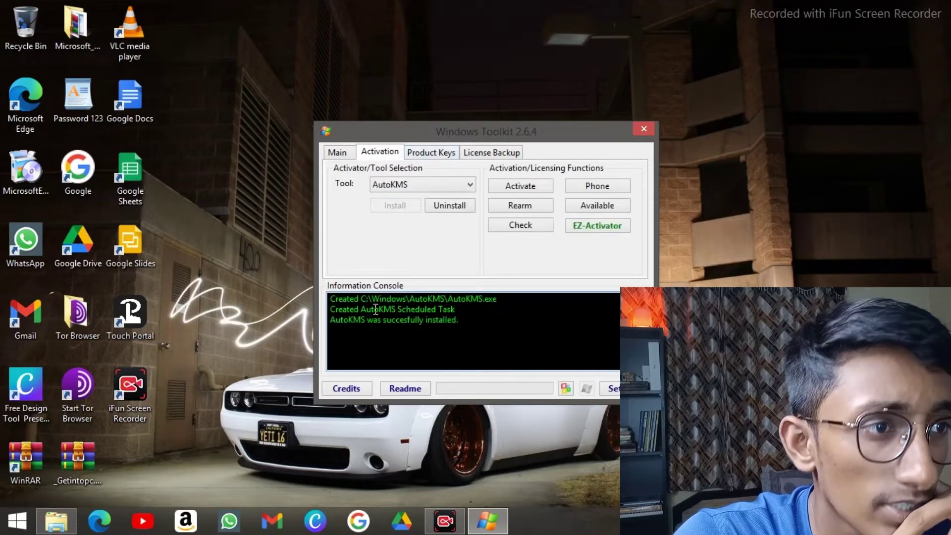
{"action": "left_click_drag", "start_coordinate": [451, 322], "coordinate": [333, 324]}
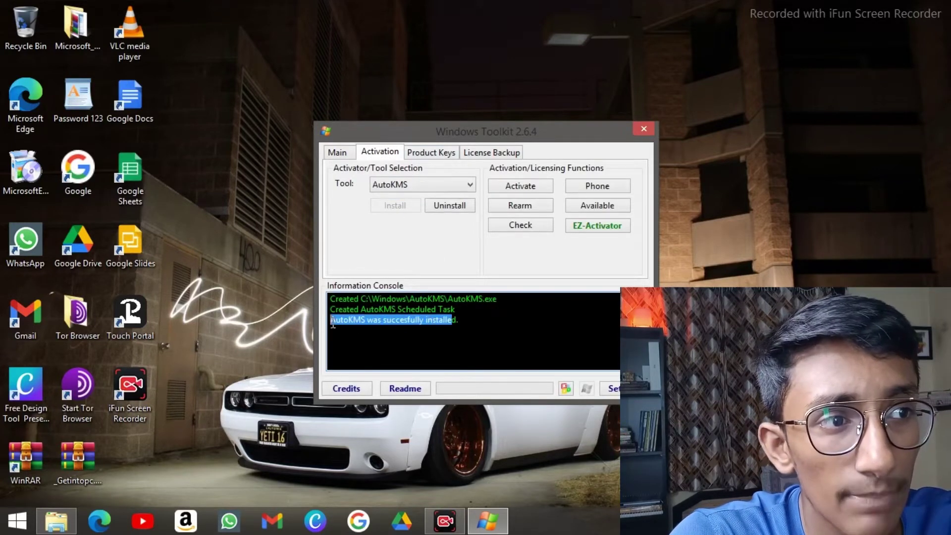
{"action": "left_click", "coordinate": [395, 340]}
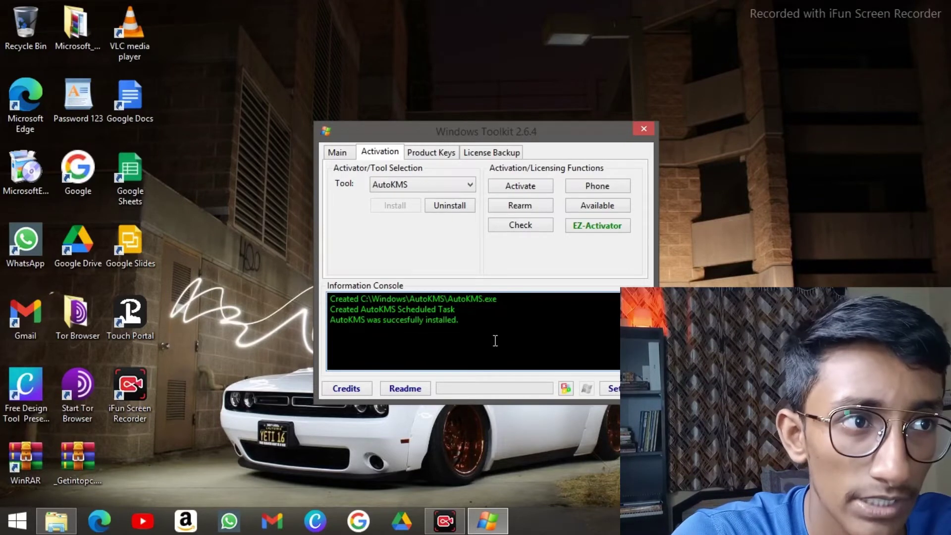
Install the toolkit's product key with Windows 8.1 as the product and Core as the edition
{"action": "left_click", "coordinate": [430, 153]}
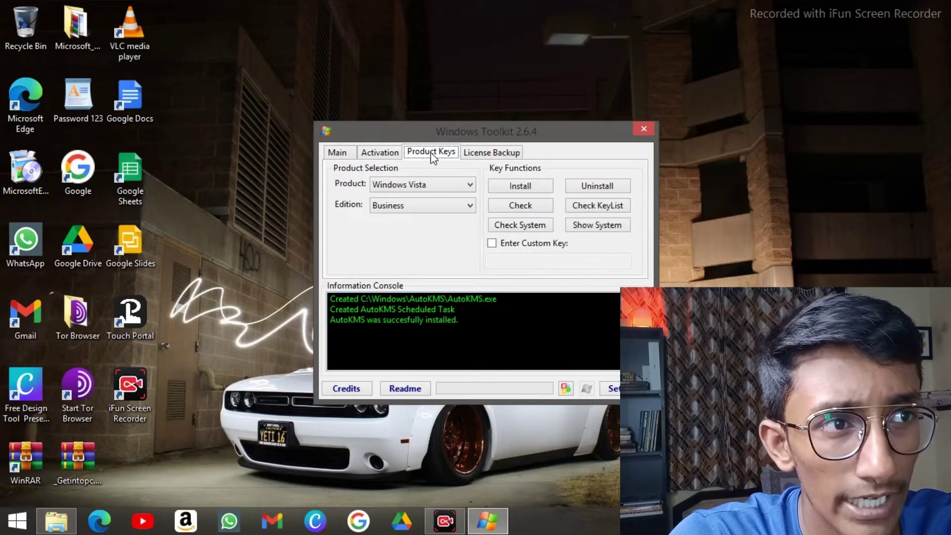
{"action": "left_click", "coordinate": [428, 187]}
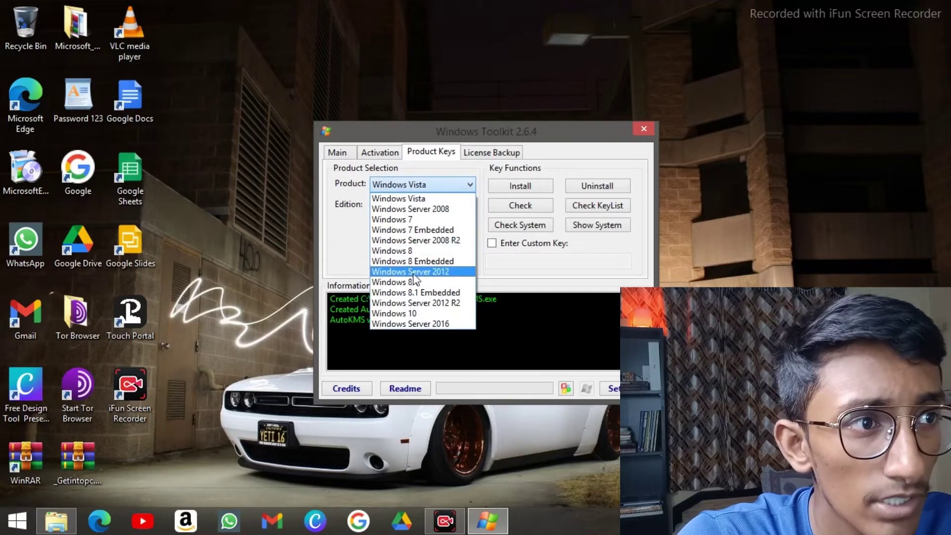
{"action": "left_click", "coordinate": [414, 276]}
{"action": "left_click", "coordinate": [455, 187]}
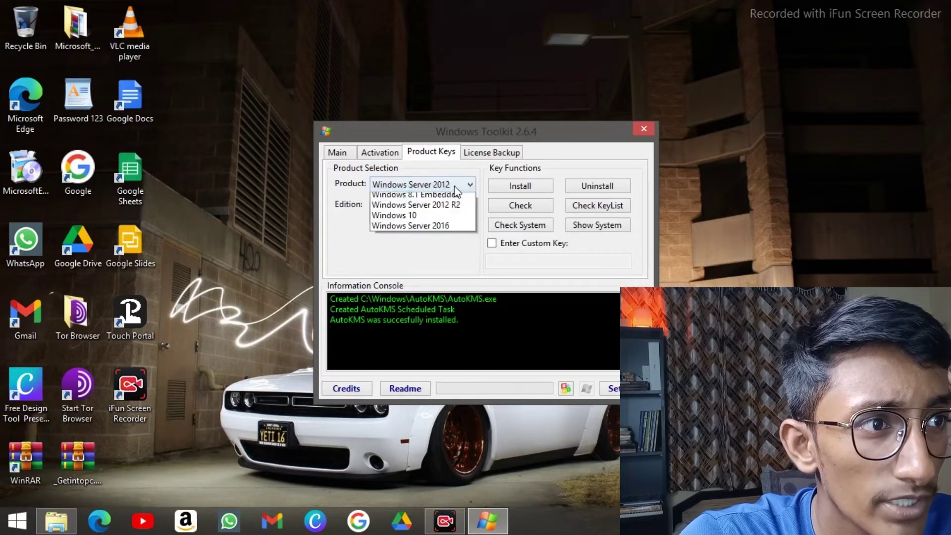
{"action": "left_click", "coordinate": [412, 286]}
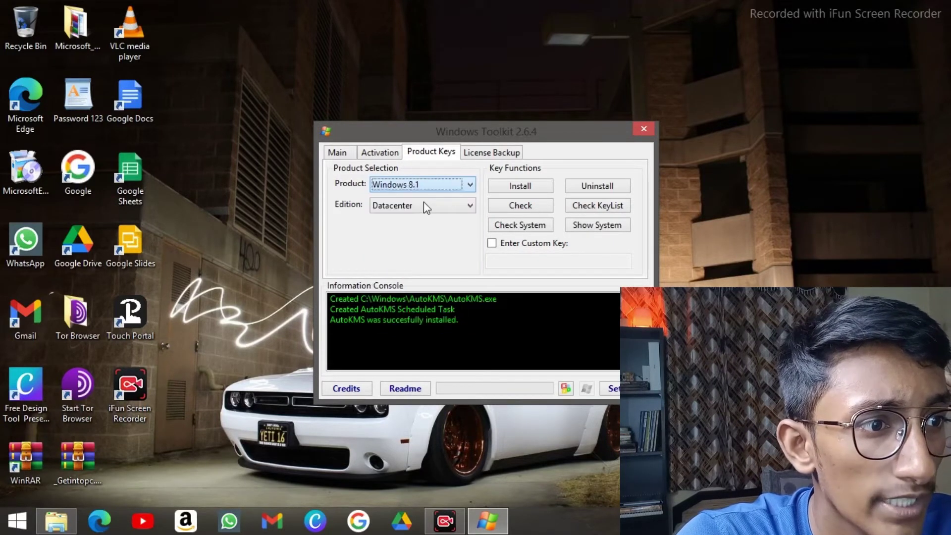
{"action": "left_click", "coordinate": [423, 205]}
{"action": "left_click", "coordinate": [425, 213]}
{"action": "left_click", "coordinate": [425, 206]}
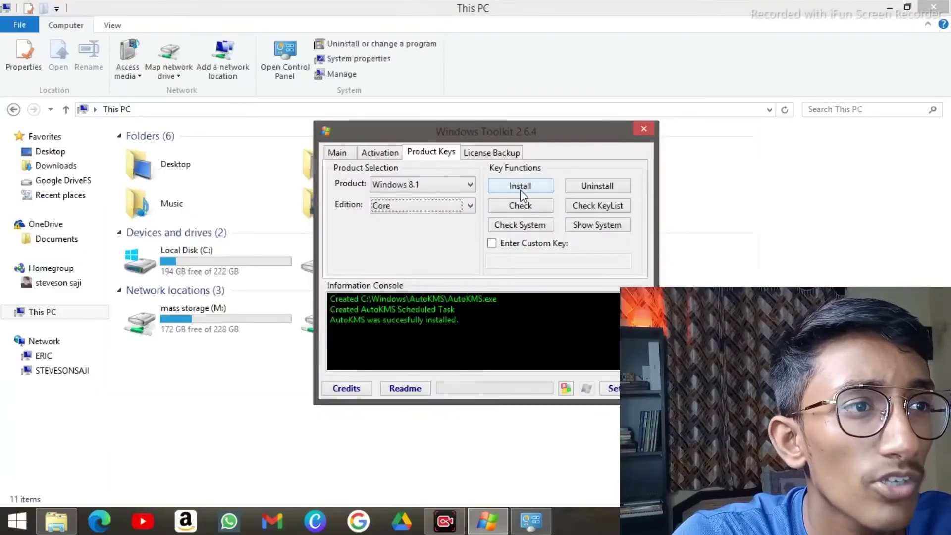
{"action": "left_click", "coordinate": [520, 188]}
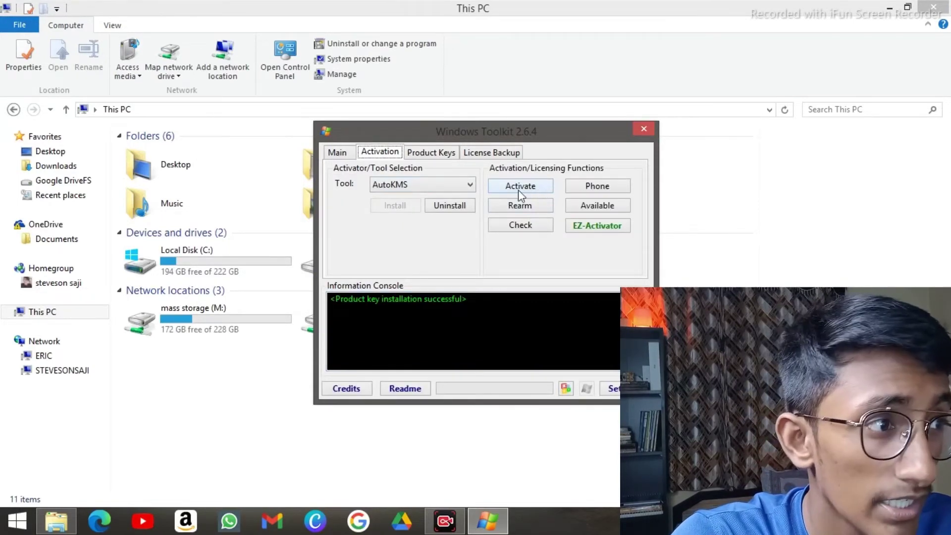
Activate Windows with the toolkit and check the activation status in the computer's system properties
{"action": "left_click", "coordinate": [527, 189]}
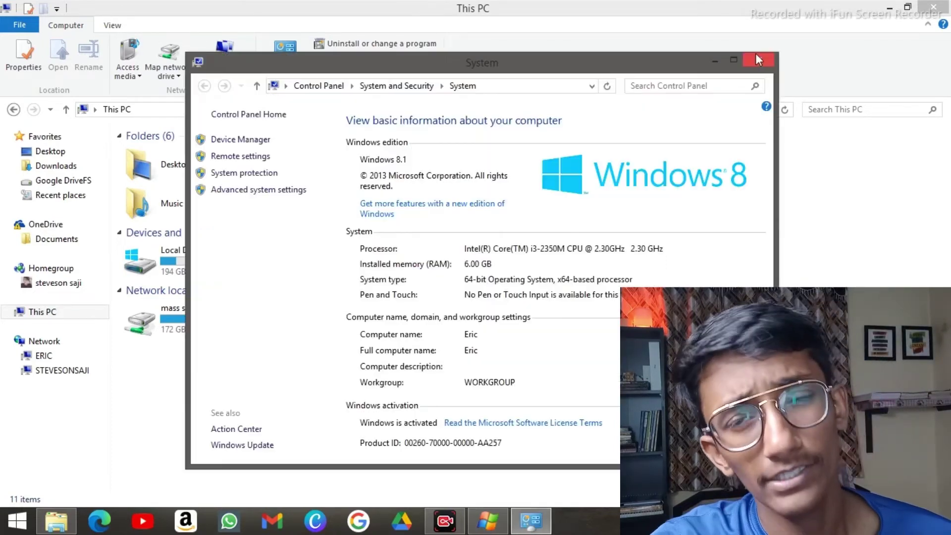
{"action": "key", "text": "super+Pause"}
{"action": "left_click", "coordinate": [757, 59]}
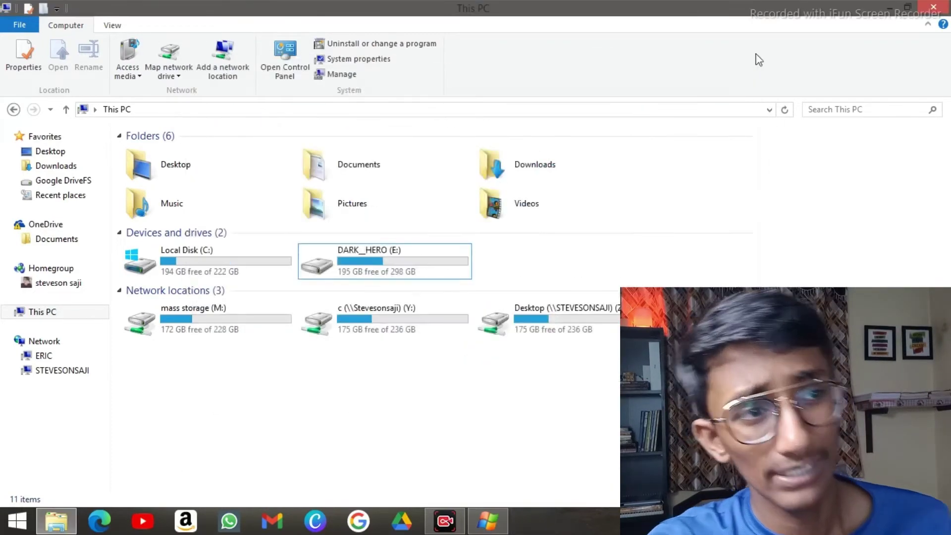
{"action": "right_click", "coordinate": [456, 365]}
{"action": "left_click", "coordinate": [495, 355]}
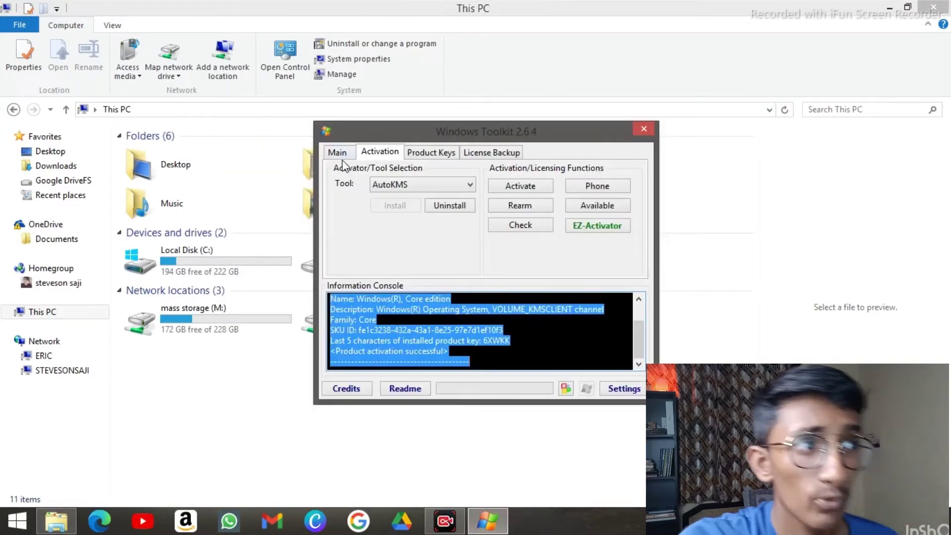
Review the toolkit's Windows information, activation options, and the product and edition choices for product keys
{"action": "left_click", "coordinate": [343, 155]}
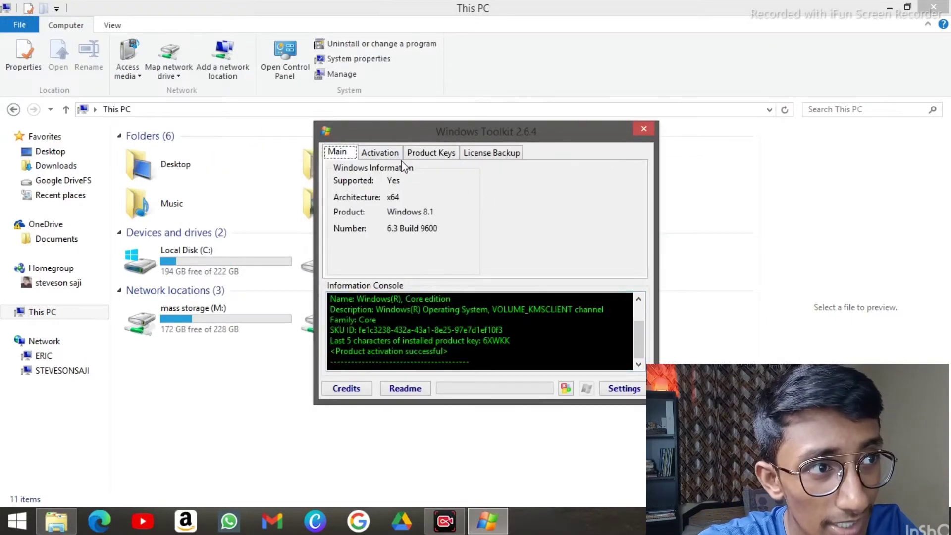
{"action": "left_click", "coordinate": [373, 157]}
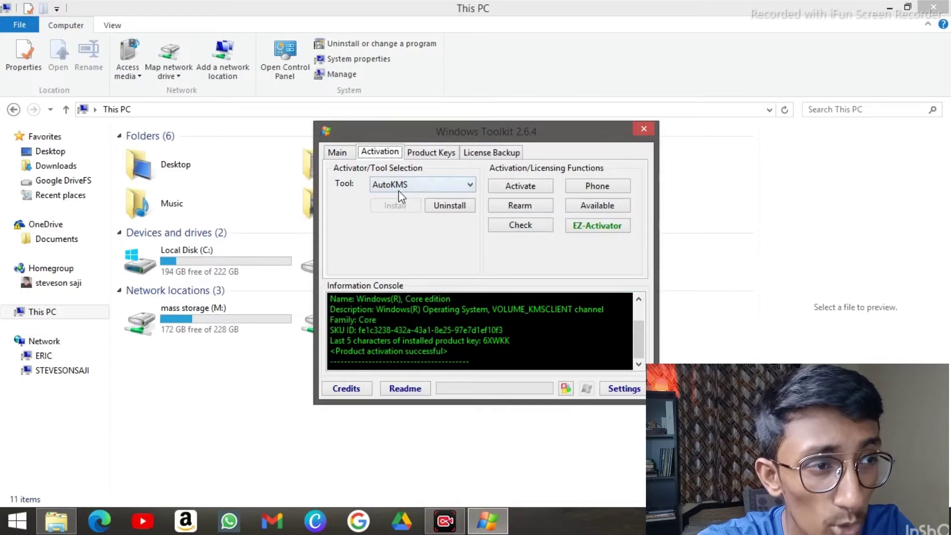
{"action": "left_click", "coordinate": [432, 153]}
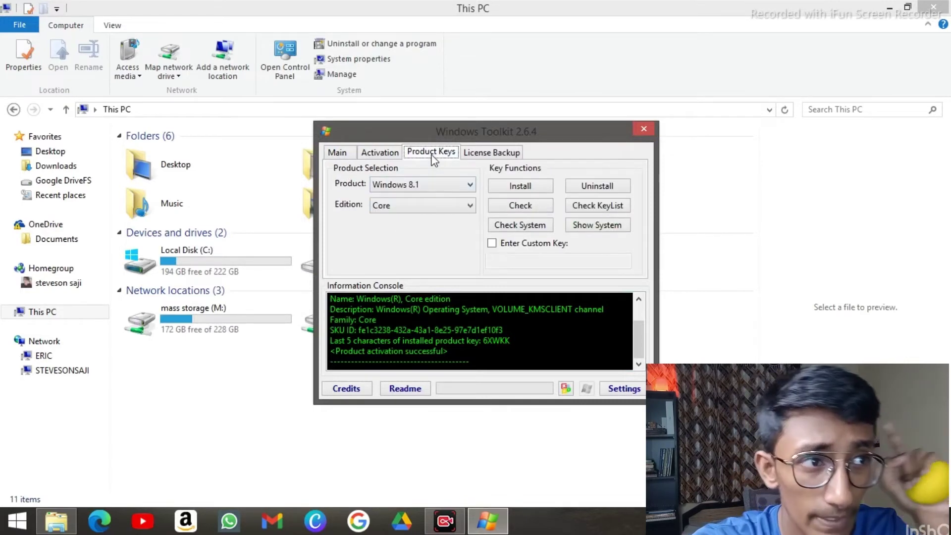
{"action": "left_click", "coordinate": [434, 187]}
{"action": "left_click", "coordinate": [434, 189]}
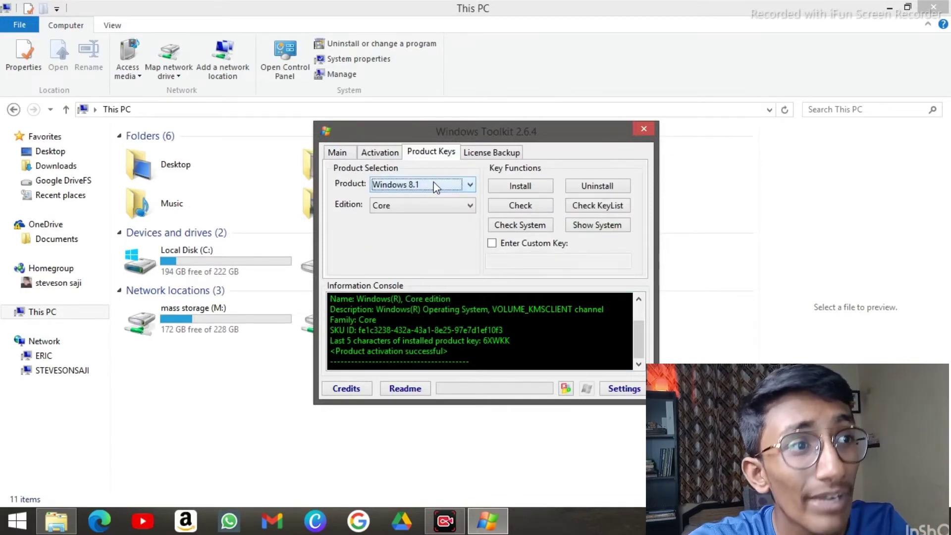
{"action": "left_click", "coordinate": [434, 188]}
{"action": "left_click", "coordinate": [438, 186]}
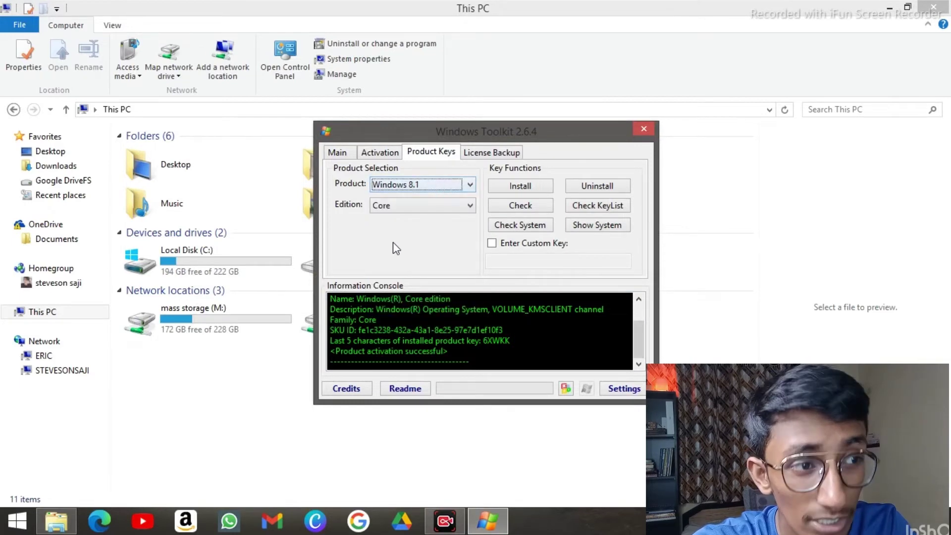
{"action": "left_click", "coordinate": [431, 208]}
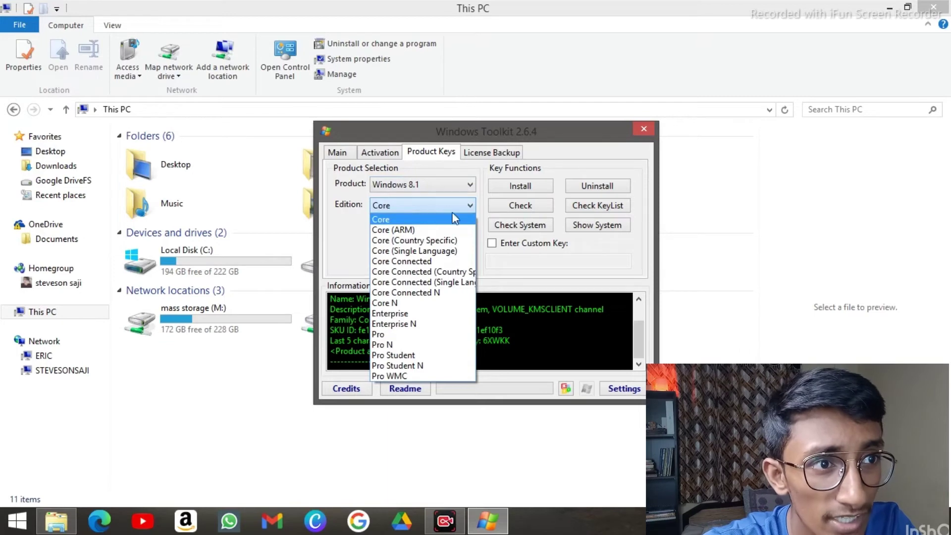
{"action": "left_click", "coordinate": [425, 171]}
{"action": "left_click", "coordinate": [388, 155]}
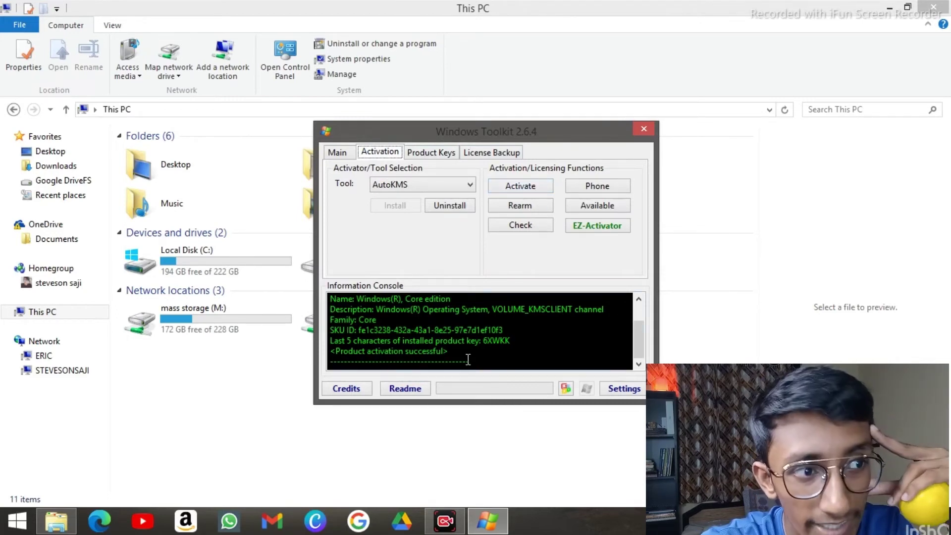
Close the Windows Toolkit and recheck the activation status in the system properties, closing the remaining windows
{"action": "left_click", "coordinate": [644, 129]}
{"action": "right_click", "coordinate": [440, 378]}
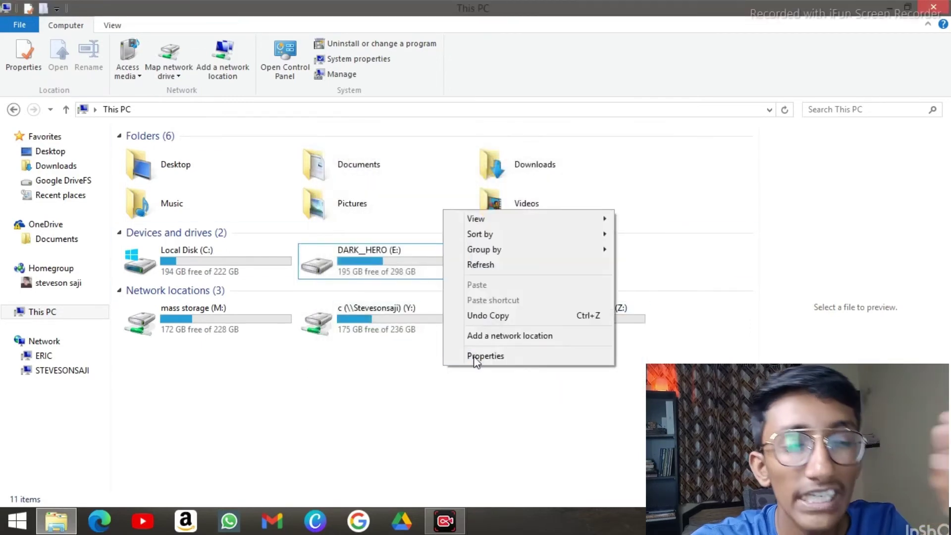
{"action": "left_click", "coordinate": [477, 360]}
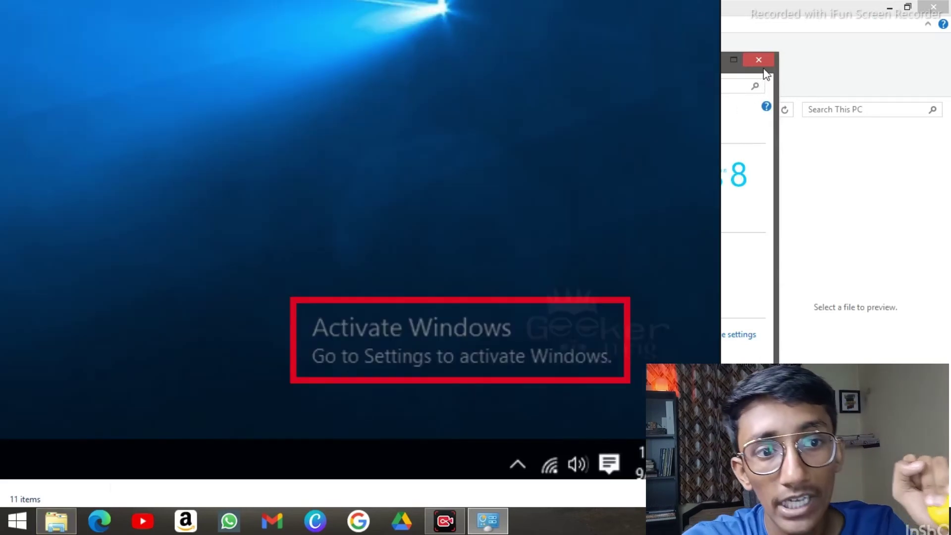
{"action": "left_click", "coordinate": [754, 58]}
{"action": "left_click", "coordinate": [924, 10]}
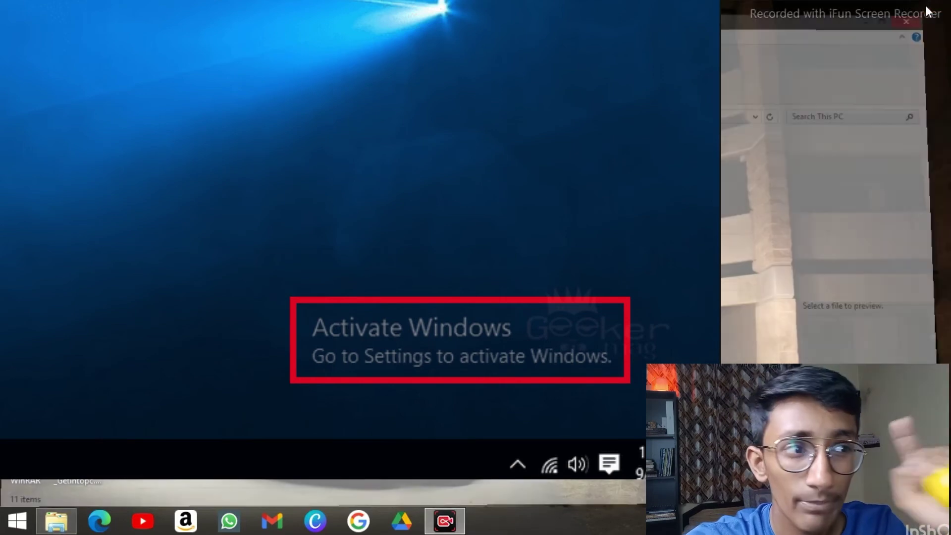